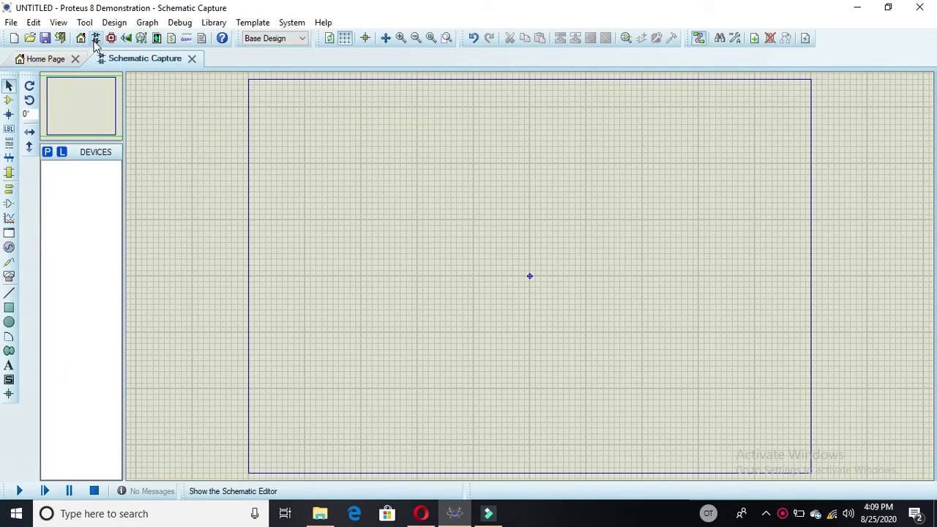
Step: Search the device picker for 'inverter' and add the NOT inverter to the devices
{"action": "left_click", "coordinate": [48, 154]}
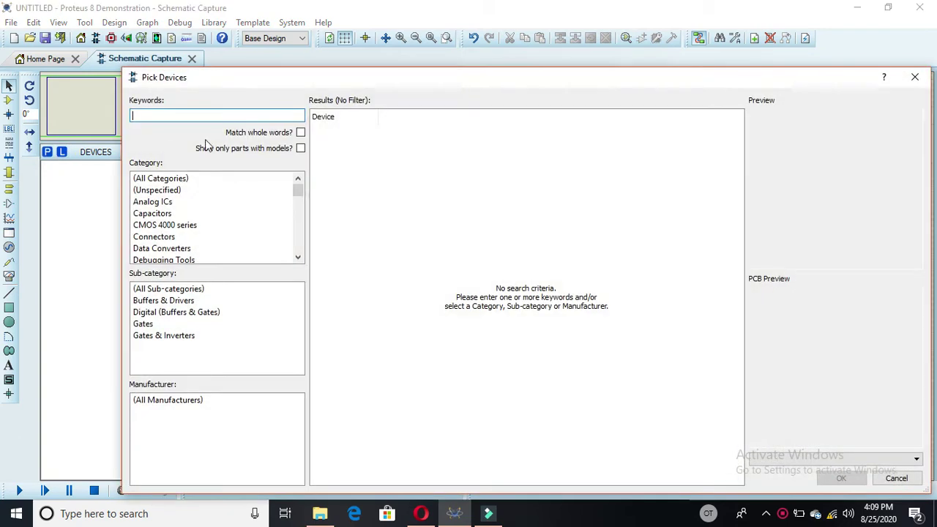
{"action": "left_click", "coordinate": [212, 117]}
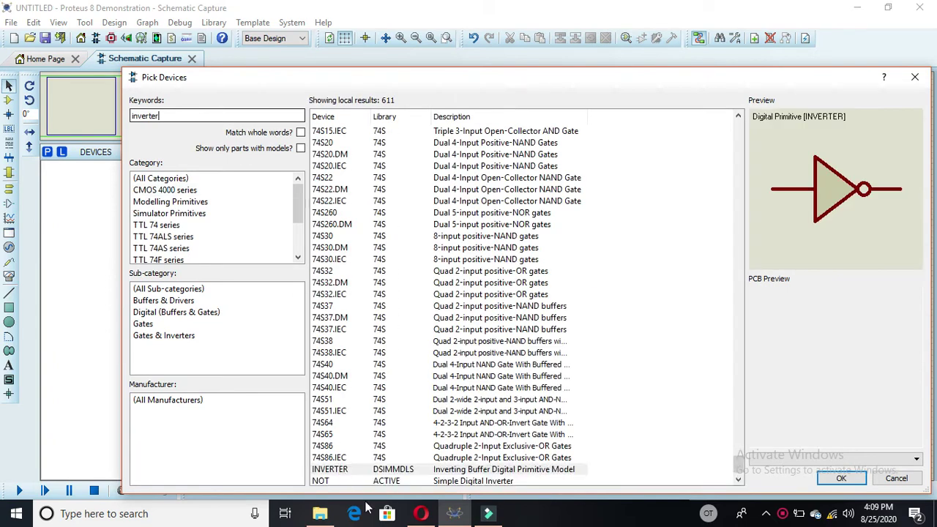
{"action": "left_click", "coordinate": [360, 481]}
{"action": "left_click", "coordinate": [382, 481]}
{"action": "left_click", "coordinate": [382, 483]}
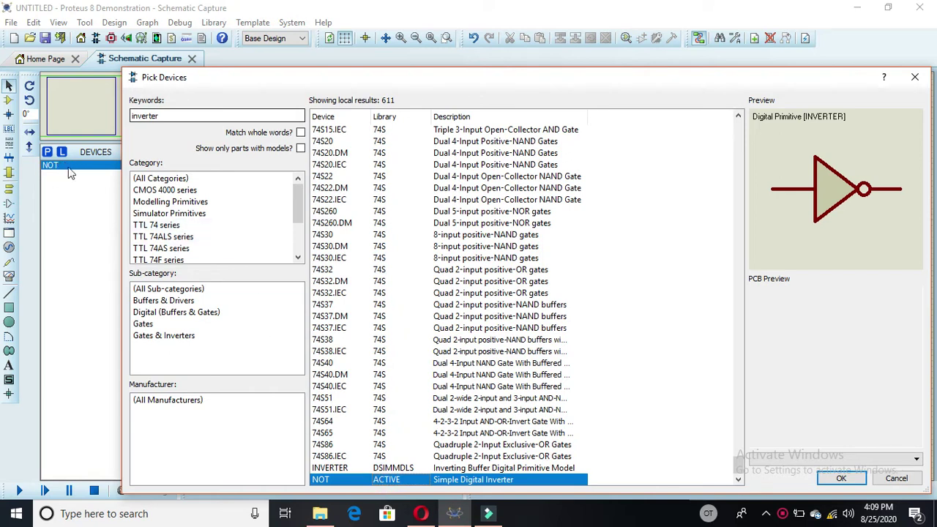
Step: Replace the search with 'and' and add the two-input AND gate
{"action": "left_click", "coordinate": [179, 114]}
{"action": "key", "text": "BackSpace"}
{"action": "key", "text": "BackSpace"}
{"action": "key", "text": "BackSpace"}
{"action": "key", "text": "BackSpace"}
{"action": "key", "text": "BackSpace"}
{"action": "key", "text": "BackSpace"}
{"action": "key", "text": "BackSpace"}
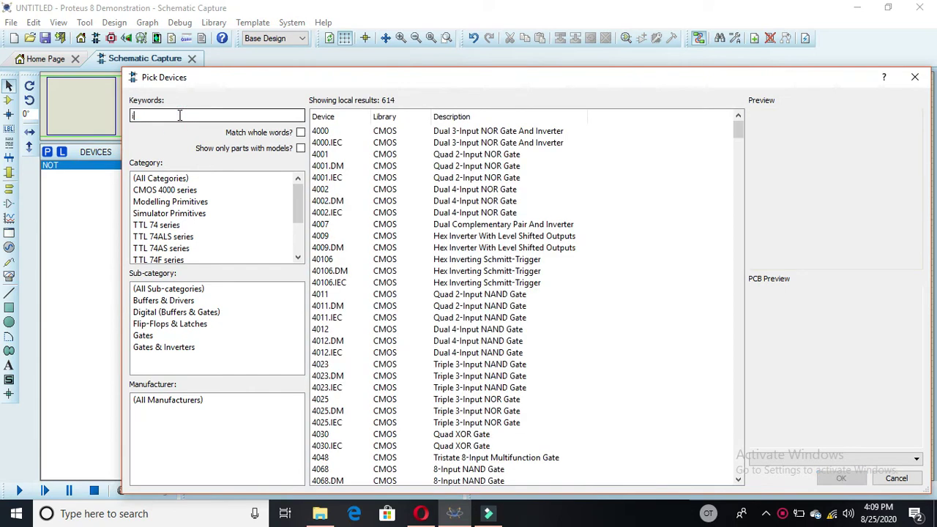
{"action": "key", "text": "BackSpace"}
{"action": "type", "text": "and"}
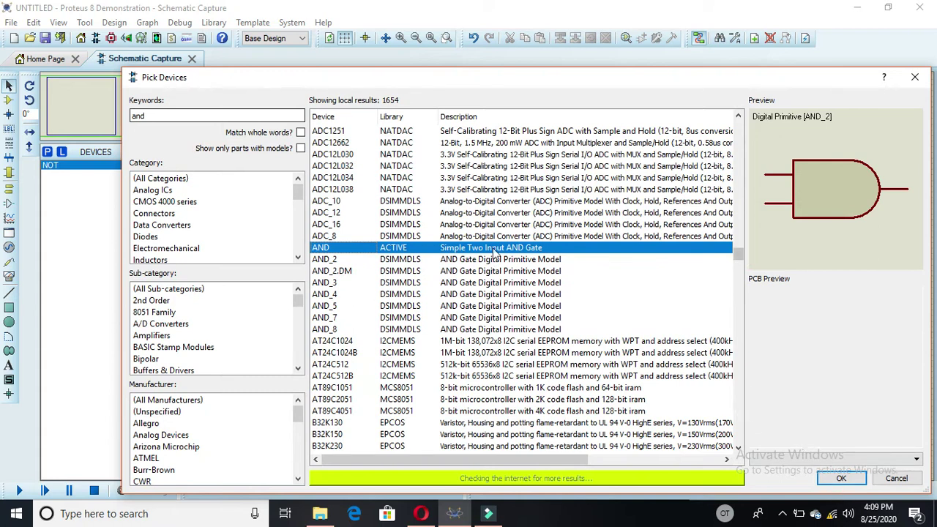
{"action": "double_click", "coordinate": [413, 251]}
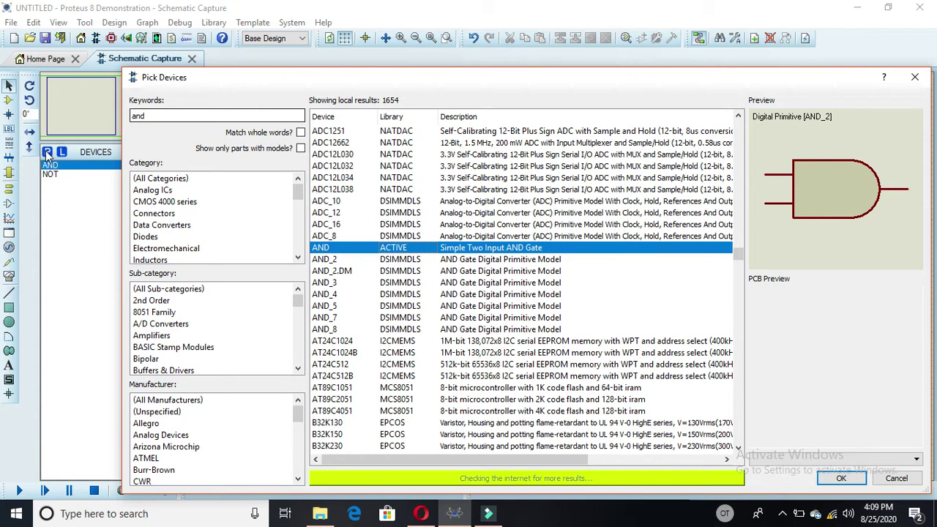
Step: Search 'xor' and add the Simple 2 Input XOR Gate to the devices
{"action": "left_click", "coordinate": [157, 118]}
{"action": "key", "text": "BackSpace"}
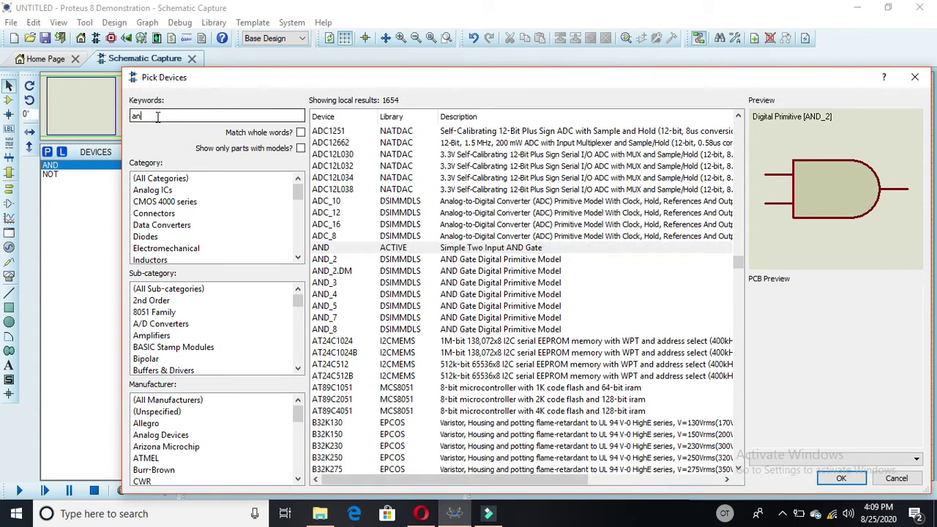
{"action": "key", "text": "BackSpace"}
{"action": "key", "text": "BackSpace"}
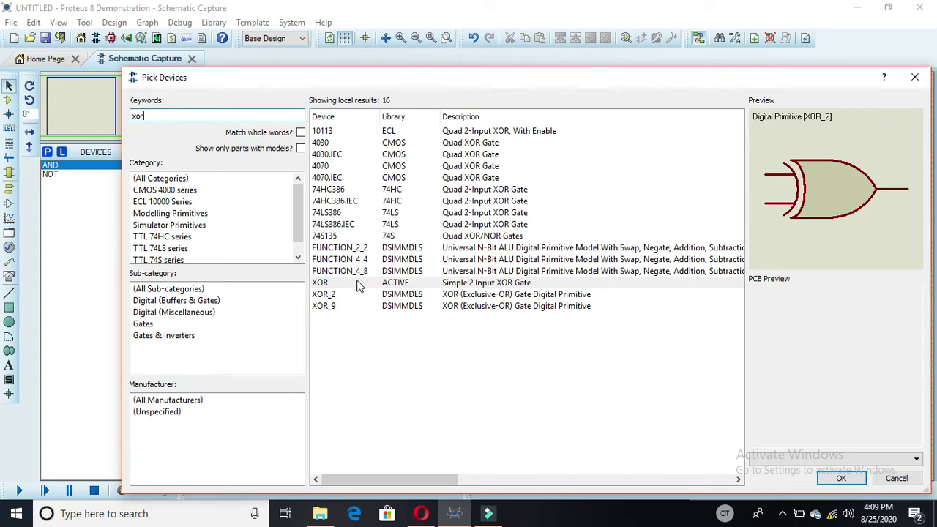
{"action": "left_click", "coordinate": [380, 285]}
{"action": "double_click", "coordinate": [379, 288]}
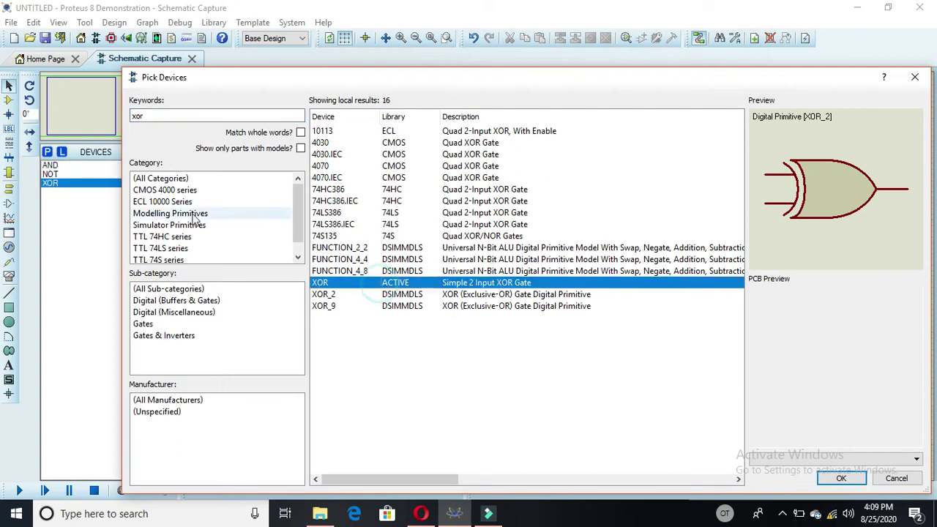
{"action": "left_click_drag", "start_coordinate": [163, 115], "coordinate": [132, 118]}
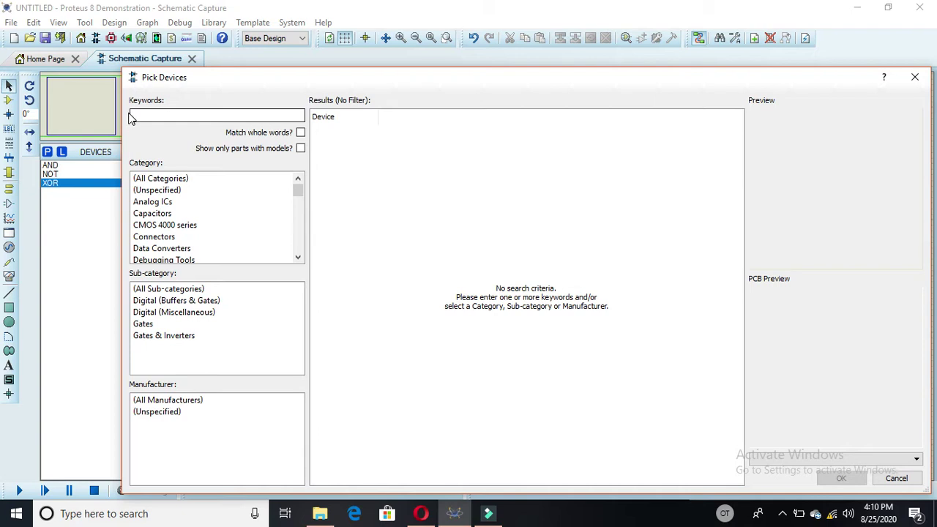
Step: Search 'logic state', add LOGICSTATE and LOGICPROBE (BIG), and confirm with OK
{"action": "type", "text": "logic"}
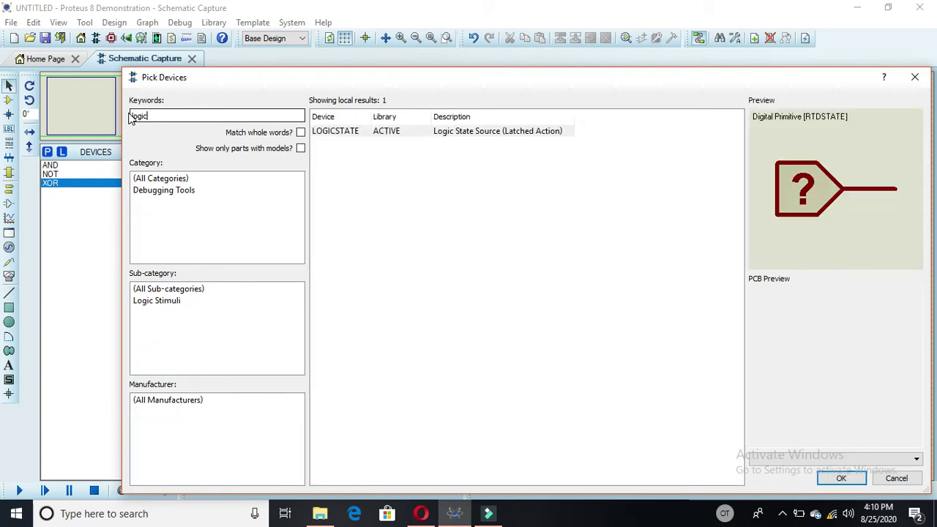
{"action": "type", "text": " sta"}
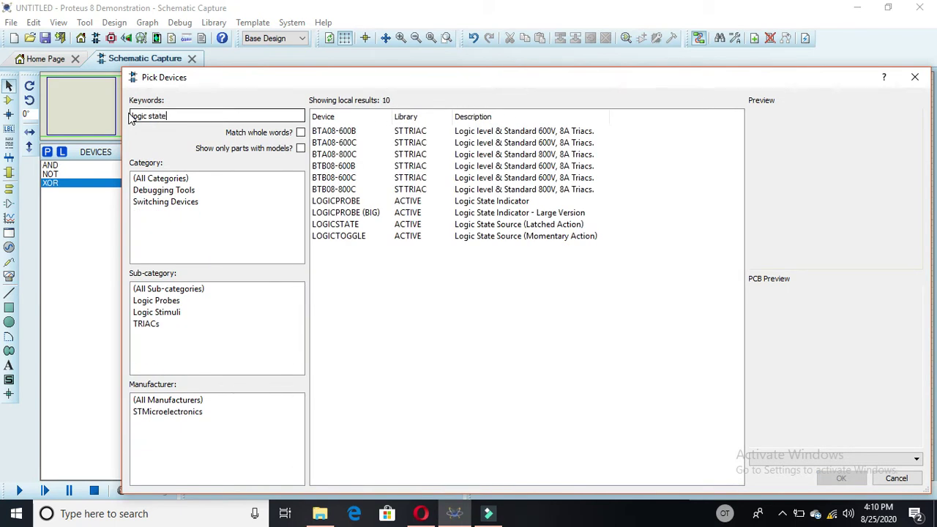
{"action": "type", "text": "te"}
{"action": "double_click", "coordinate": [335, 155]}
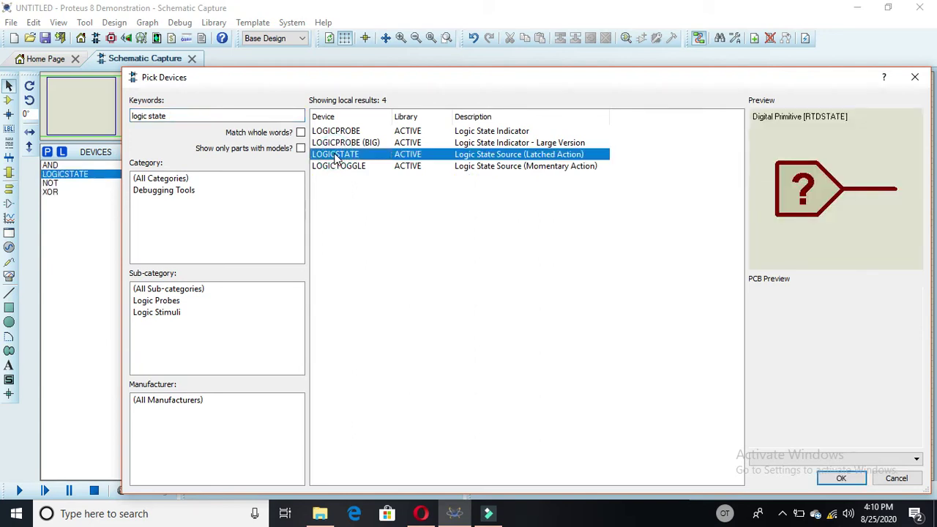
{"action": "left_click", "coordinate": [361, 144]}
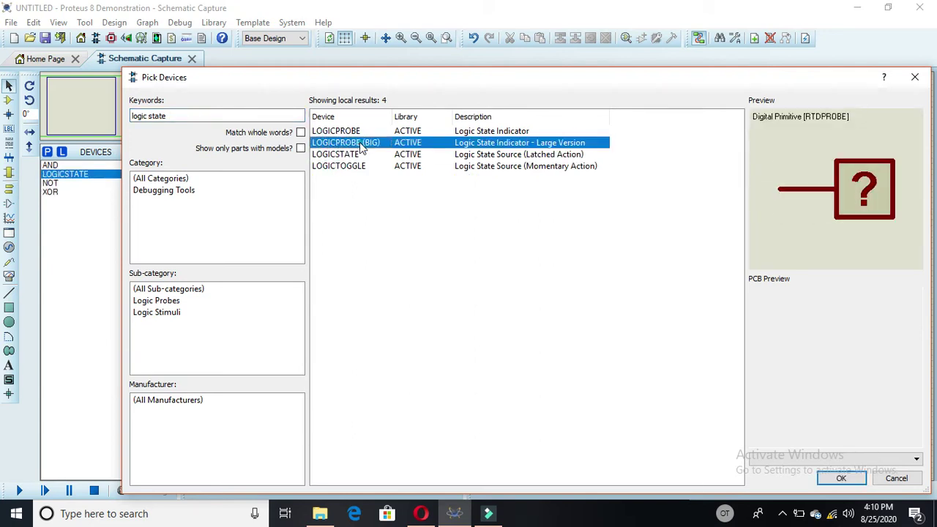
{"action": "double_click", "coordinate": [361, 145]}
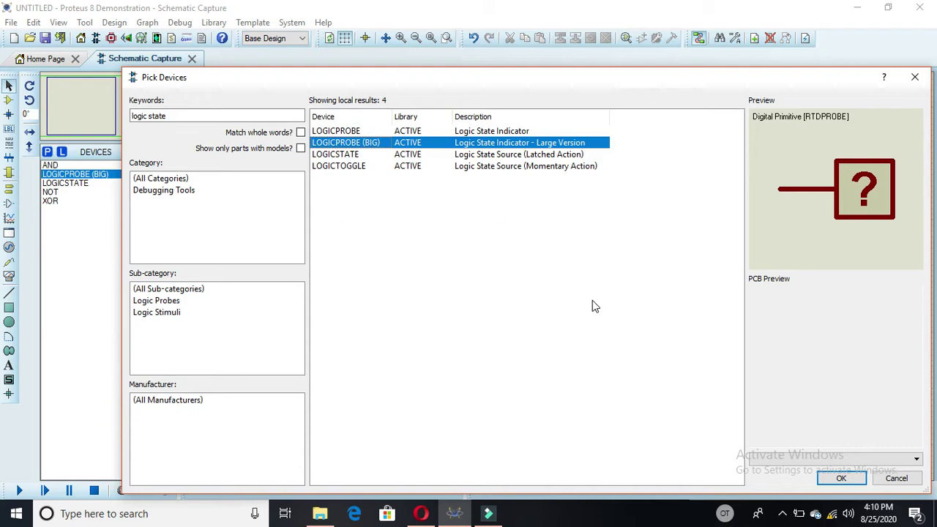
{"action": "left_click", "coordinate": [840, 479]}
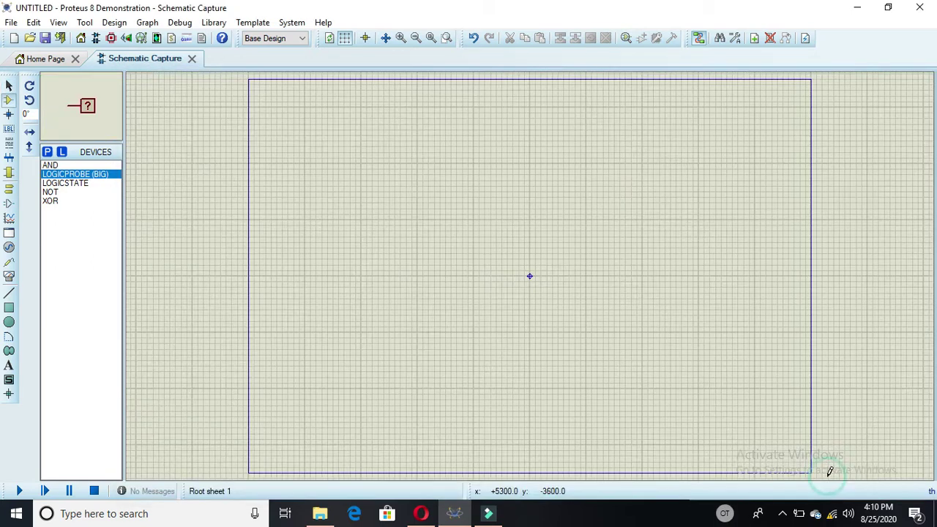
Step: Place XOR gate U1 near the top of the sheet and NOT gate U2 below it
{"action": "left_click", "coordinate": [51, 201]}
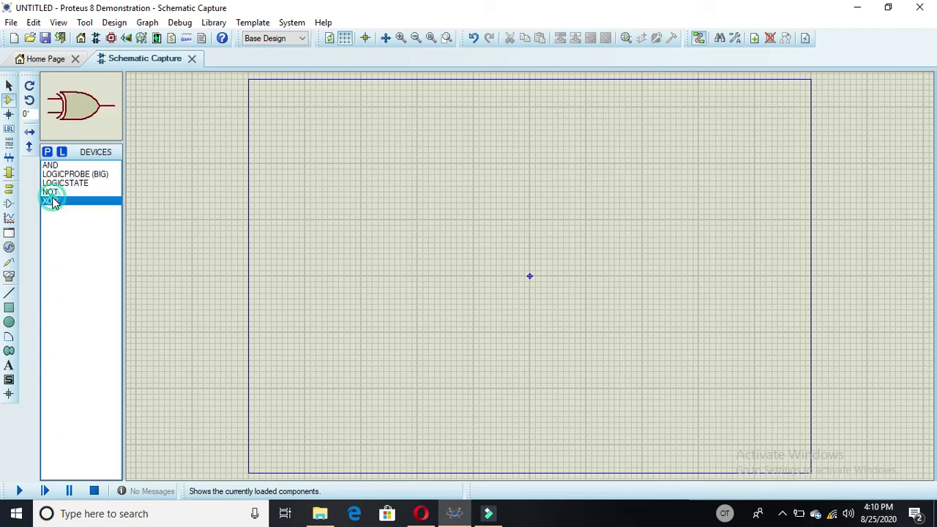
{"action": "left_click", "coordinate": [445, 174]}
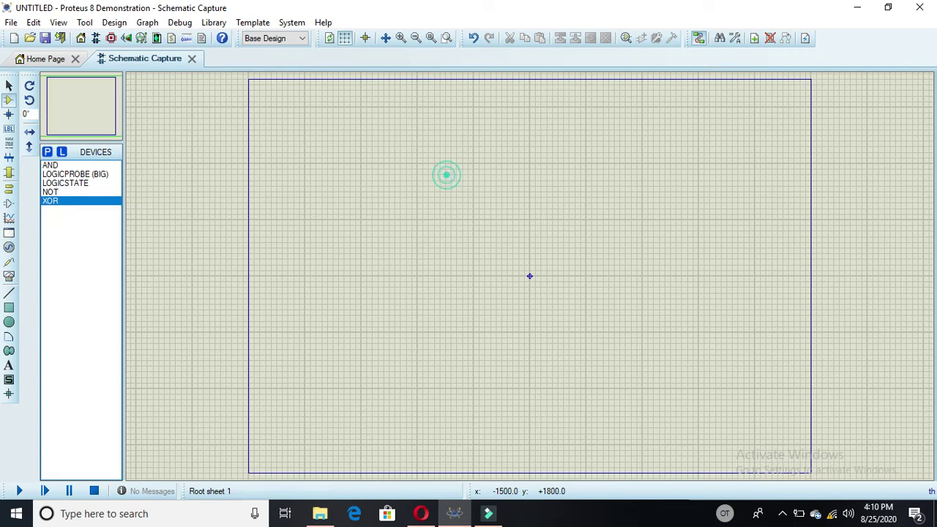
{"action": "left_click", "coordinate": [489, 163]}
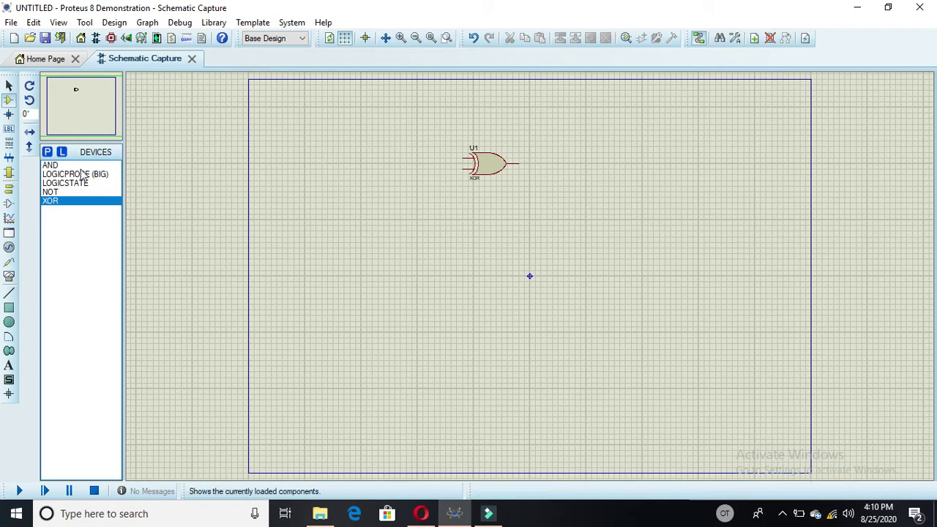
{"action": "double_click", "coordinate": [51, 192]}
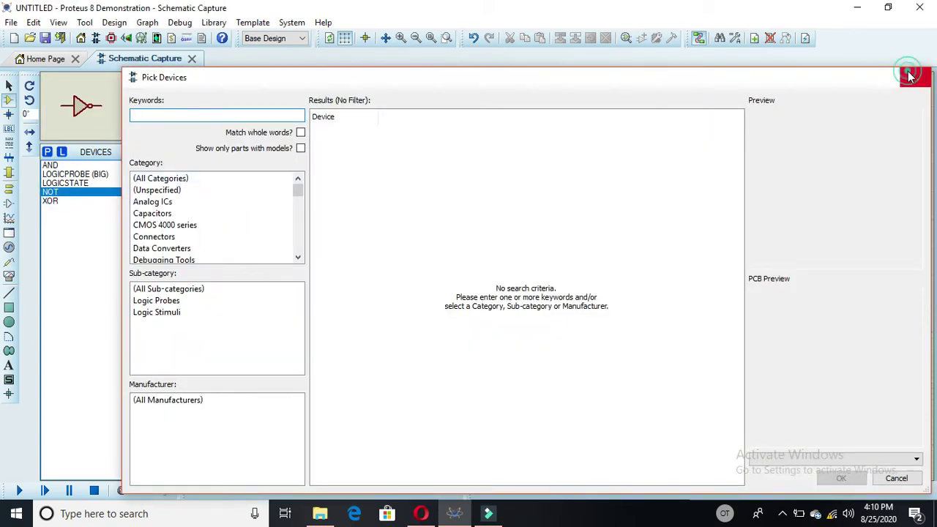
{"action": "left_click", "coordinate": [914, 77]}
{"action": "left_click", "coordinate": [426, 216]}
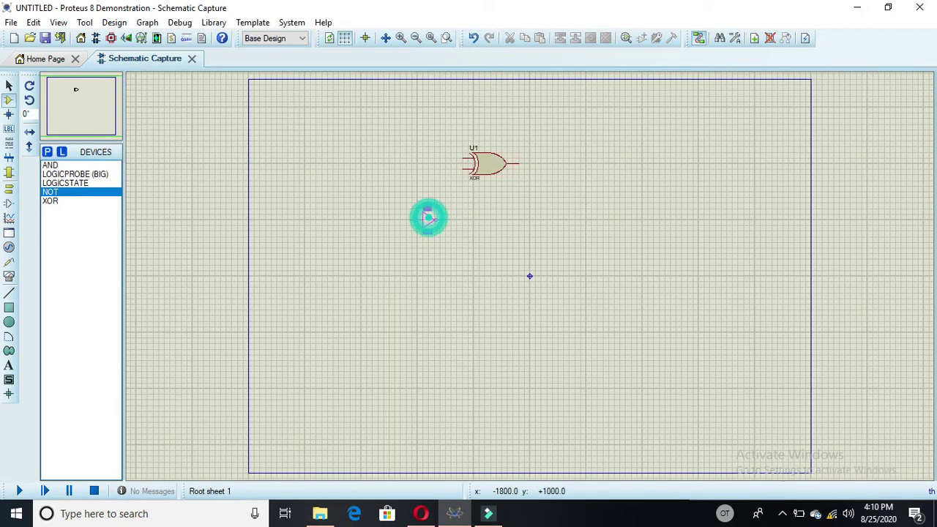
{"action": "left_click", "coordinate": [441, 223]}
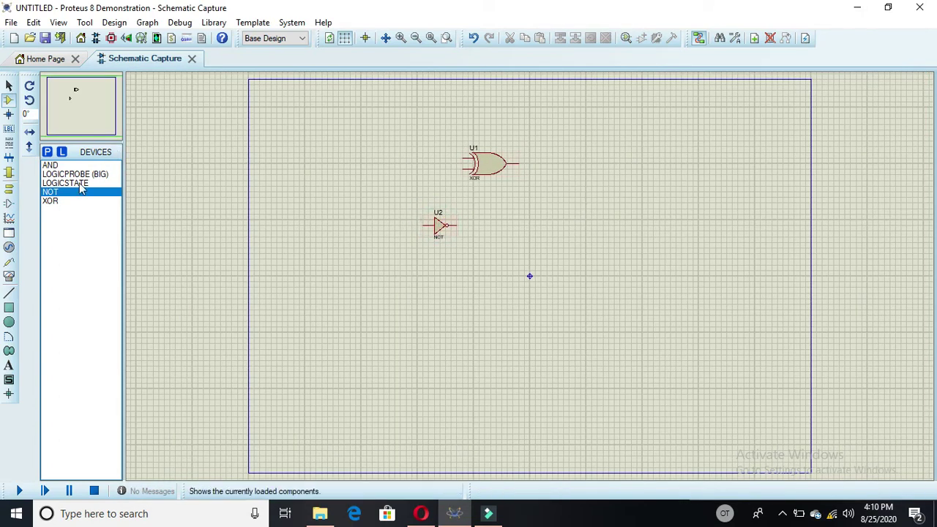
Step: Place AND gate U3 to the right of the NOT gate
{"action": "left_click", "coordinate": [62, 165]}
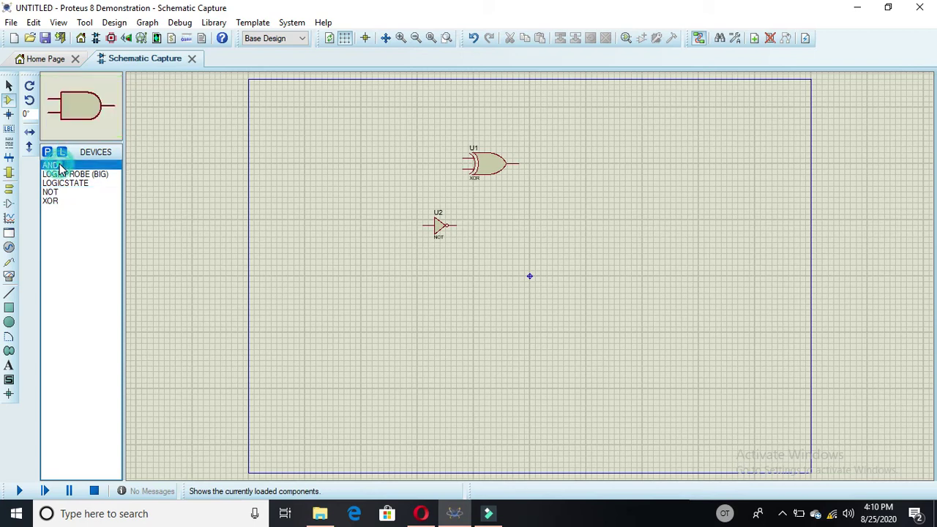
{"action": "left_click", "coordinate": [518, 236]}
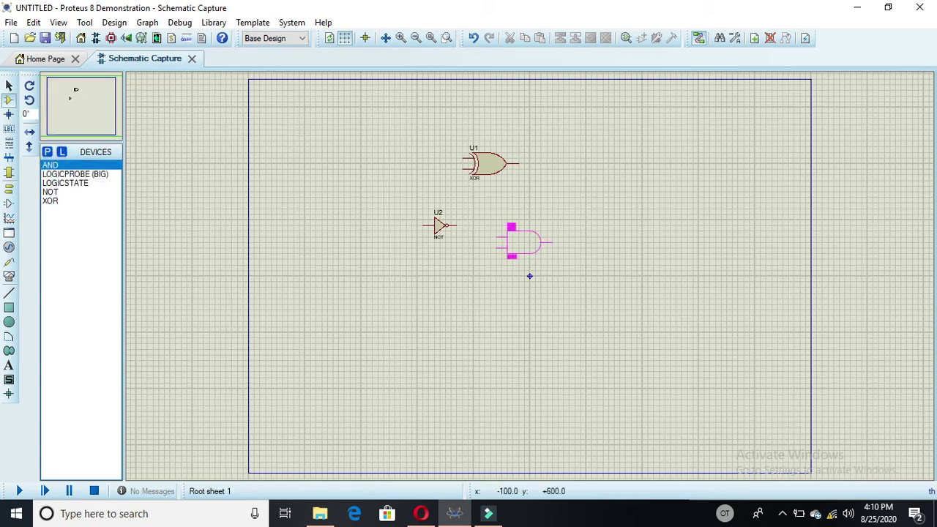
{"action": "left_click", "coordinate": [540, 238]}
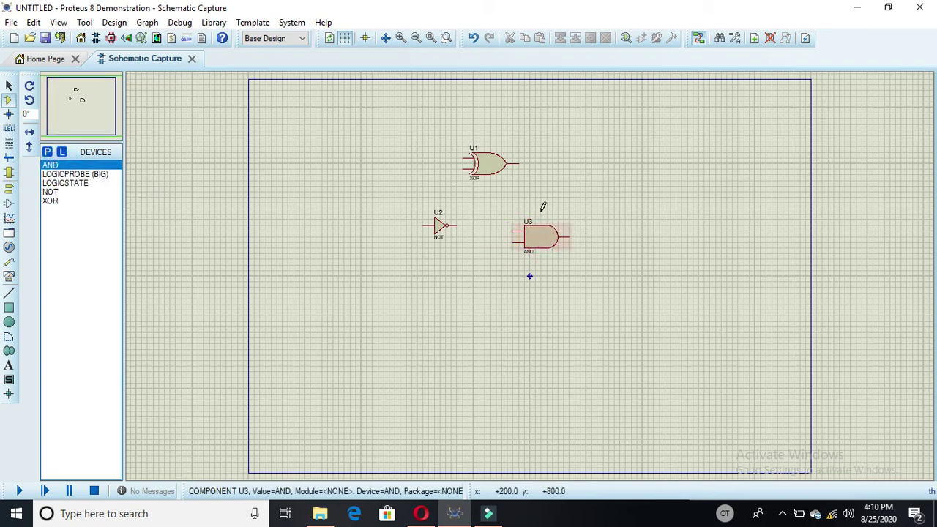
{"action": "left_click", "coordinate": [71, 184]}
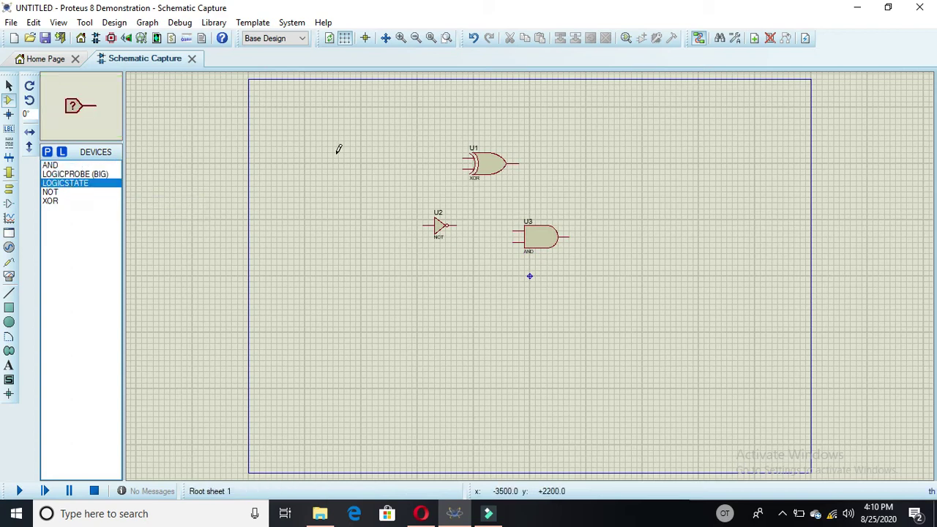
Step: Place two LOGICSTATE inputs, one above the other, left of the XOR gate
{"action": "left_click", "coordinate": [371, 148]}
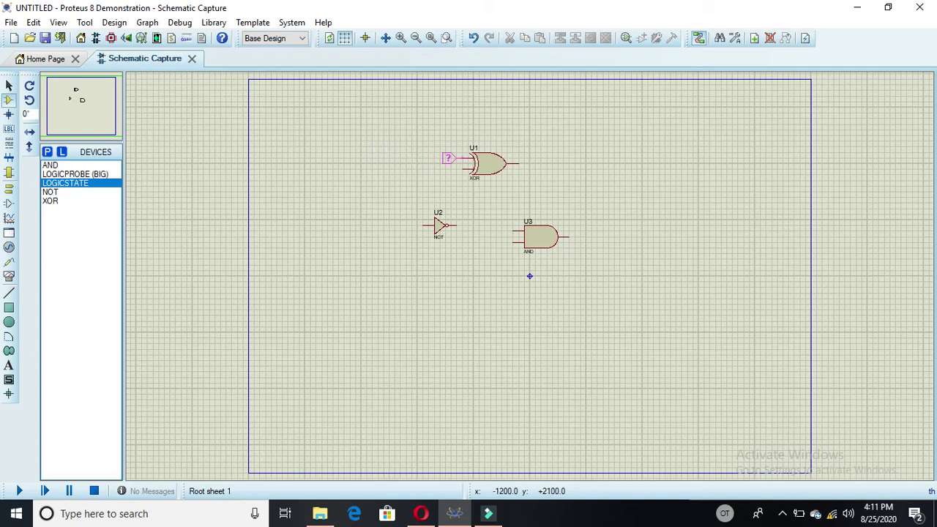
{"action": "left_click", "coordinate": [378, 159]}
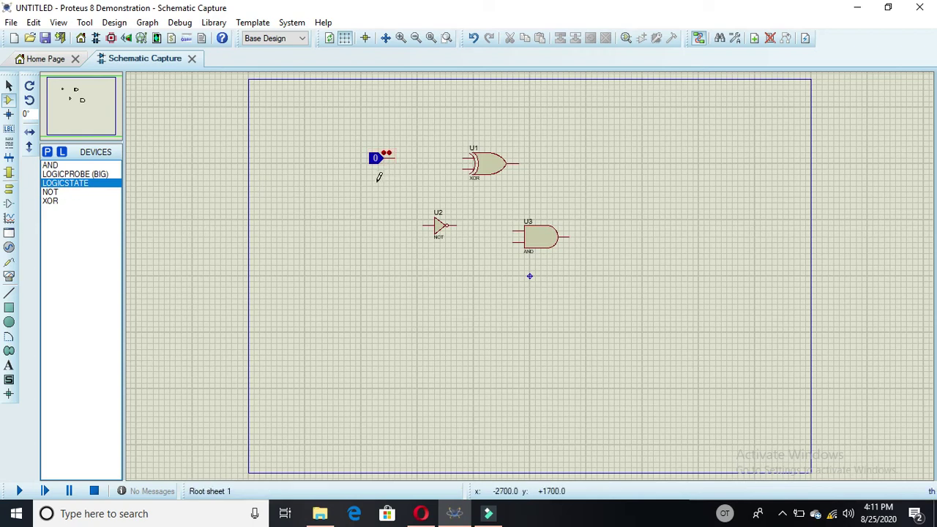
{"action": "left_click", "coordinate": [377, 182]}
{"action": "left_click", "coordinate": [384, 183]}
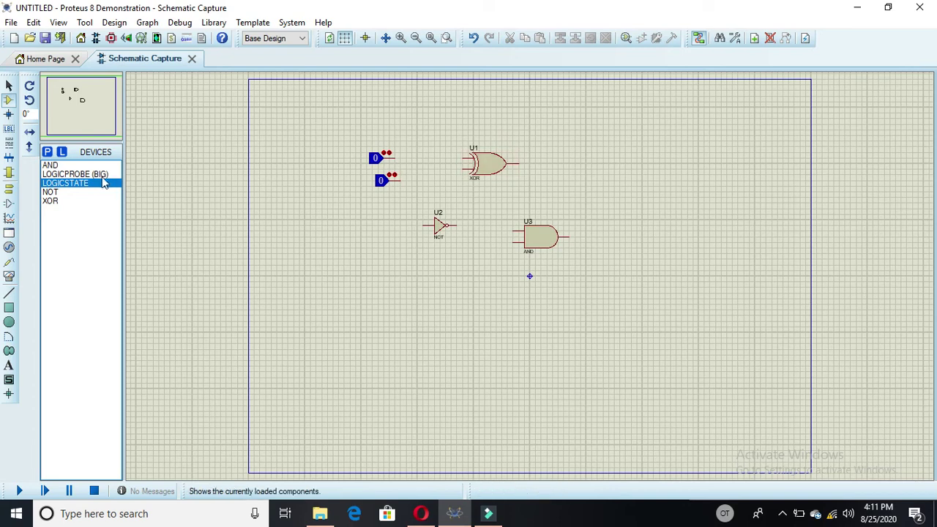
Step: Place LOGICPROBE (BIG) probes right of the XOR gate and right of the AND gate
{"action": "left_click", "coordinate": [88, 174]}
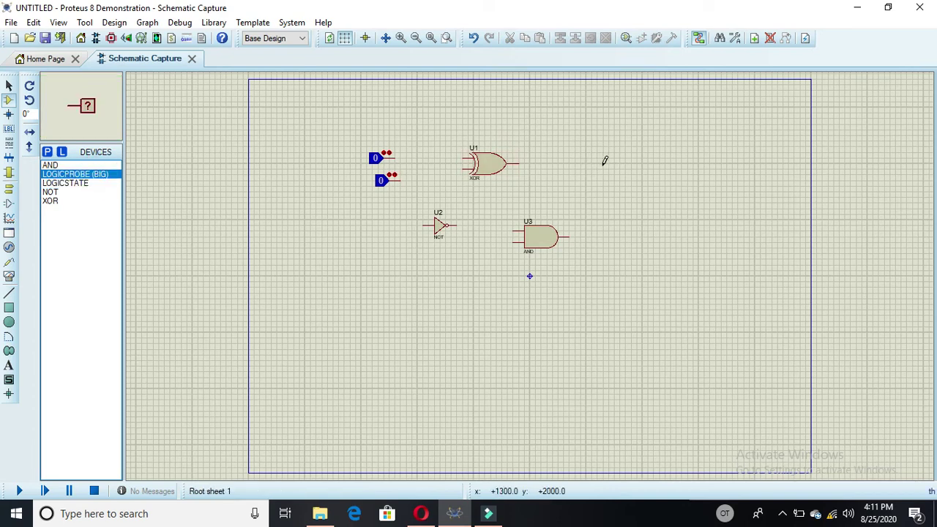
{"action": "left_click", "coordinate": [604, 162]}
{"action": "left_click", "coordinate": [604, 164]}
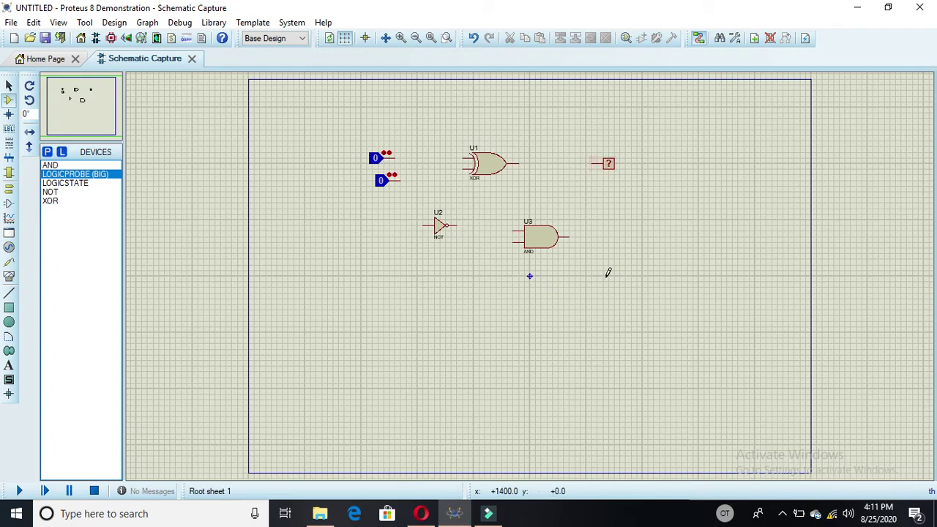
{"action": "left_click", "coordinate": [612, 238]}
{"action": "left_click", "coordinate": [613, 240]}
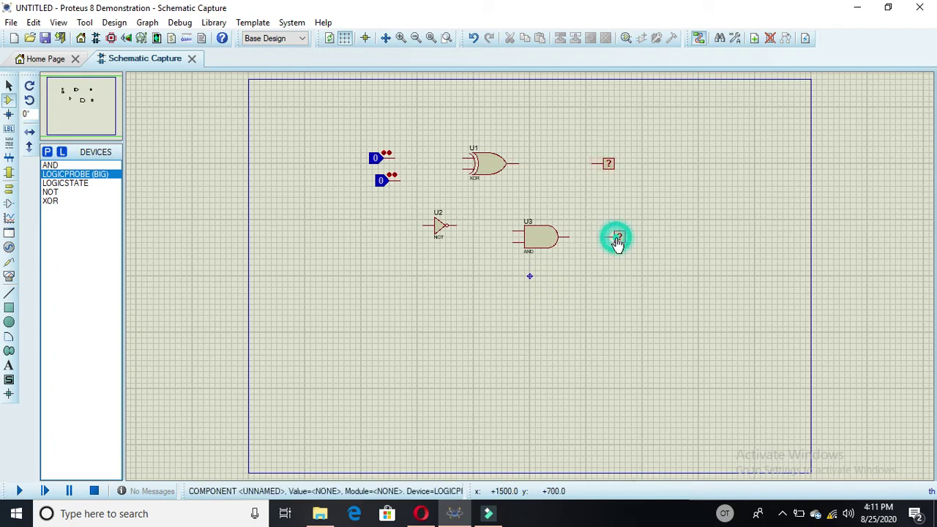
Step: Wire both inputs to the XOR gate and its output to the upper probe
{"action": "left_click", "coordinate": [396, 156]}
{"action": "left_click", "coordinate": [463, 157]}
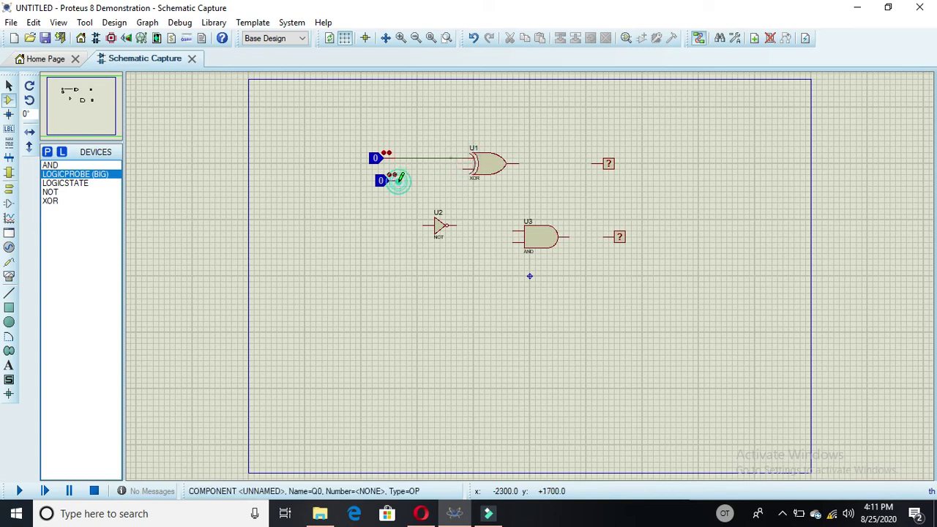
{"action": "left_click", "coordinate": [398, 180]}
{"action": "left_click", "coordinate": [433, 170]}
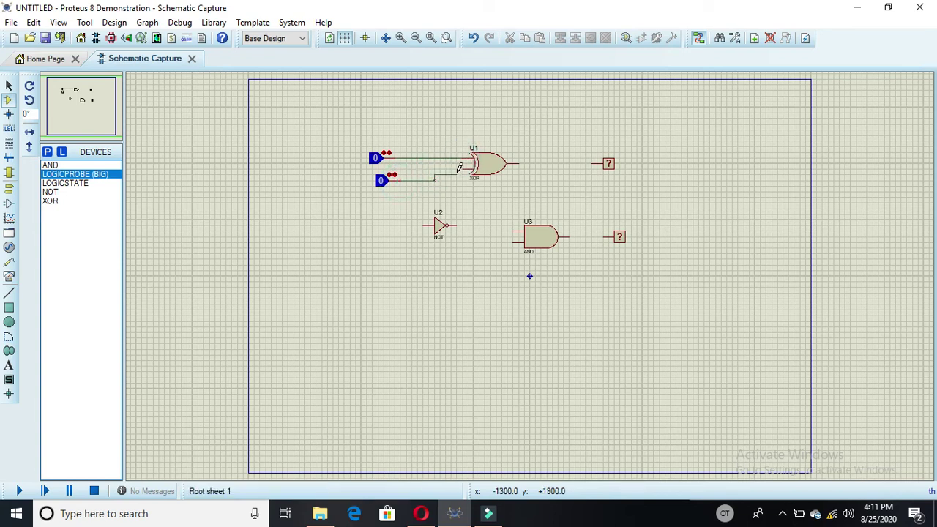
{"action": "left_click", "coordinate": [464, 169]}
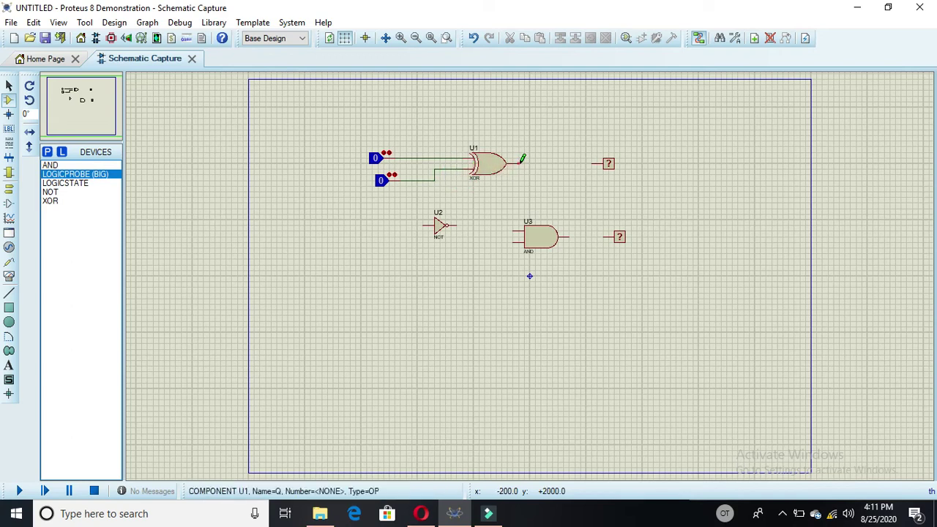
{"action": "left_click", "coordinate": [521, 161]}
{"action": "left_click", "coordinate": [594, 162]}
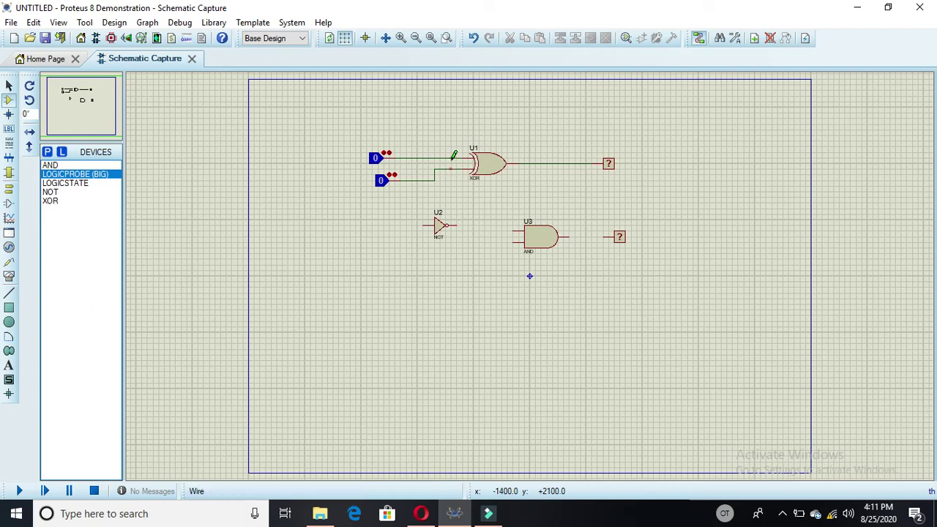
Step: Wire input A through NOT into AND, input B into AND, and AND output to the lower probe
{"action": "left_click", "coordinate": [456, 157]}
{"action": "left_click", "coordinate": [426, 221]}
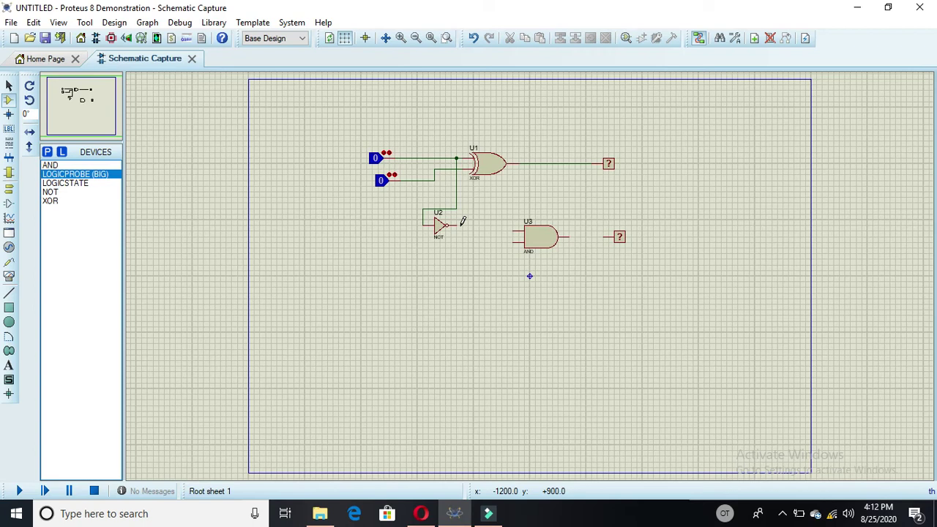
{"action": "left_click", "coordinate": [456, 224]}
{"action": "left_click", "coordinate": [513, 225]}
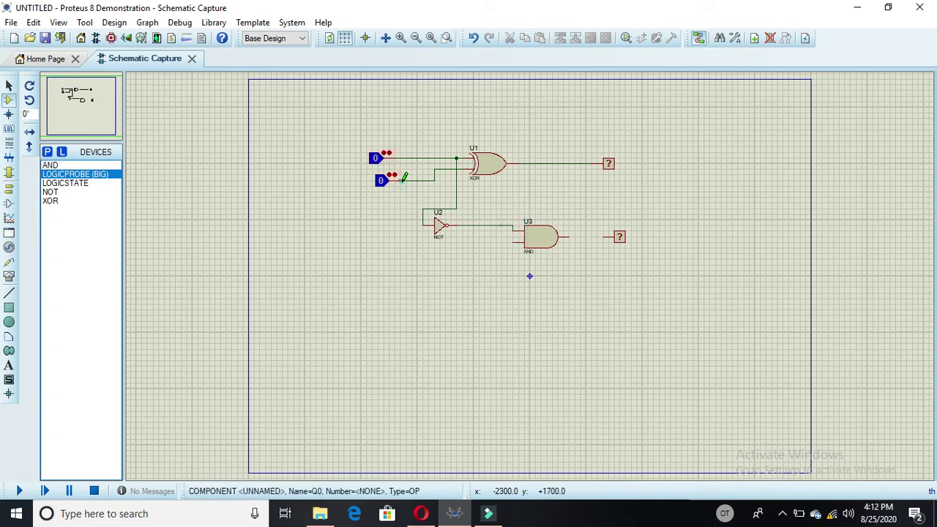
{"action": "left_click", "coordinate": [401, 180]}
{"action": "left_click", "coordinate": [514, 240]}
{"action": "left_click", "coordinate": [572, 230]}
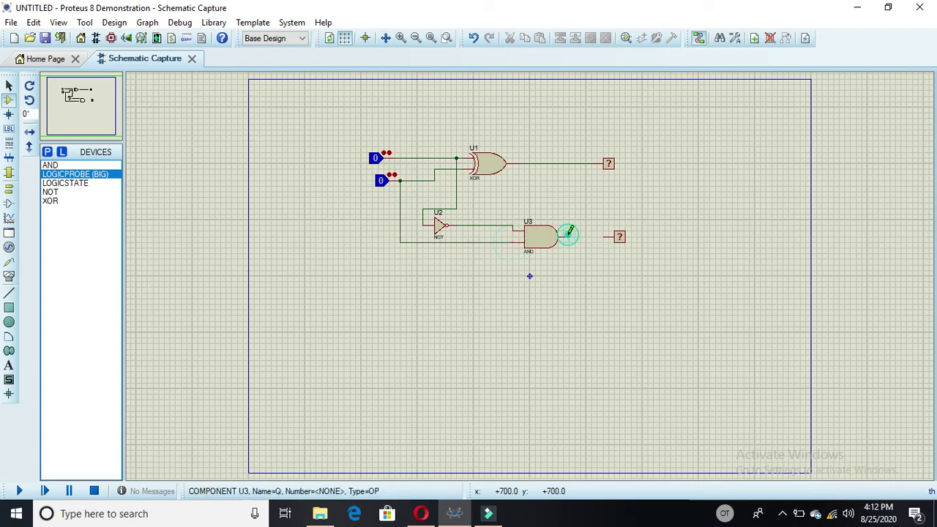
{"action": "left_click", "coordinate": [606, 236]}
{"action": "left_click", "coordinate": [607, 237]}
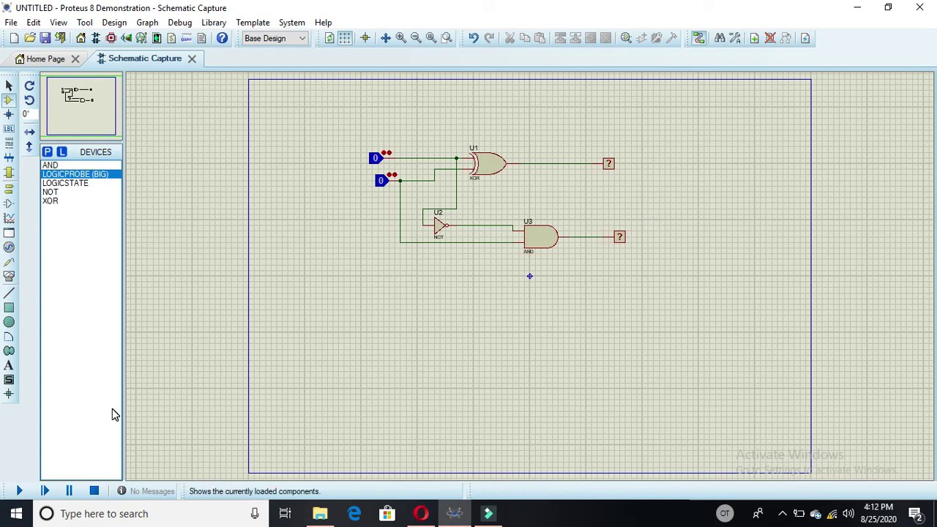
Step: Start the simulation, toggle the top input 1/0 twice, then set both inputs to 1
{"action": "left_click", "coordinate": [19, 492]}
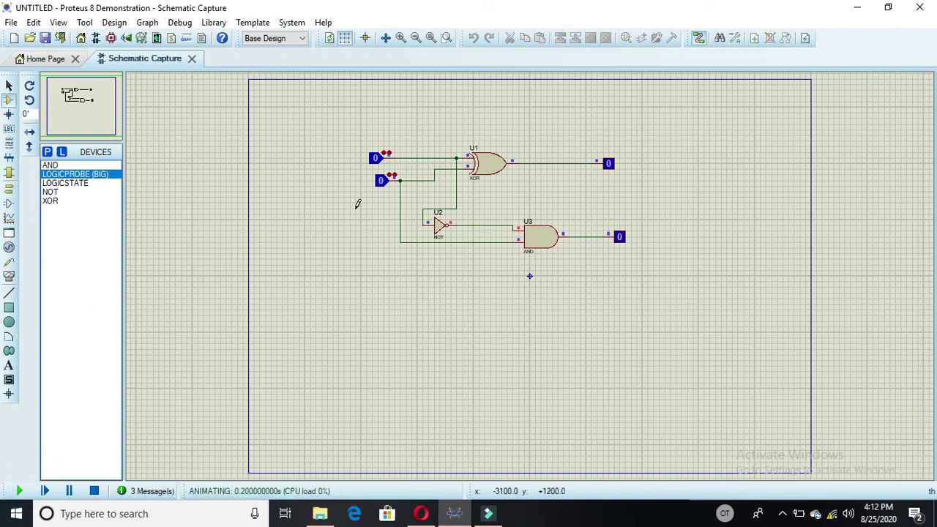
{"action": "left_click", "coordinate": [380, 164]}
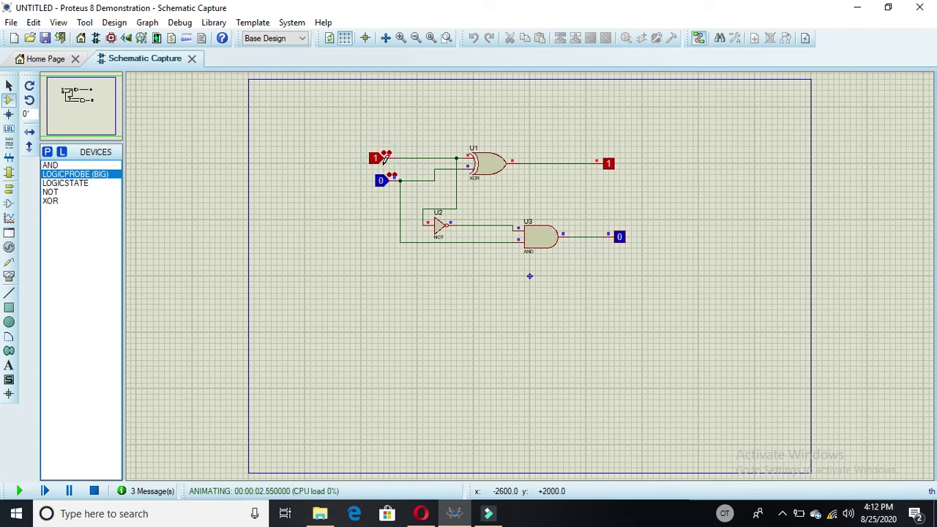
{"action": "left_click", "coordinate": [380, 162]}
{"action": "left_click", "coordinate": [375, 158]}
{"action": "left_click", "coordinate": [375, 158]}
{"action": "left_click", "coordinate": [380, 180]}
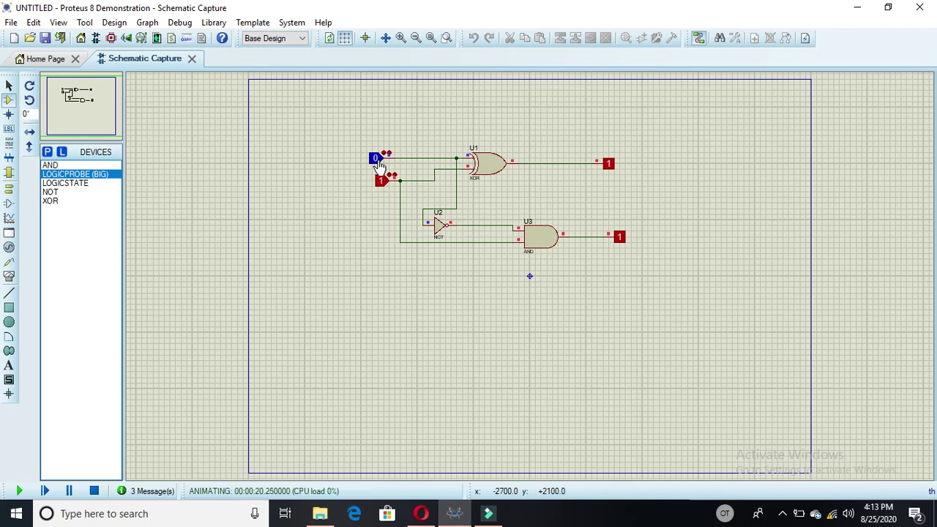
{"action": "left_click", "coordinate": [375, 160]}
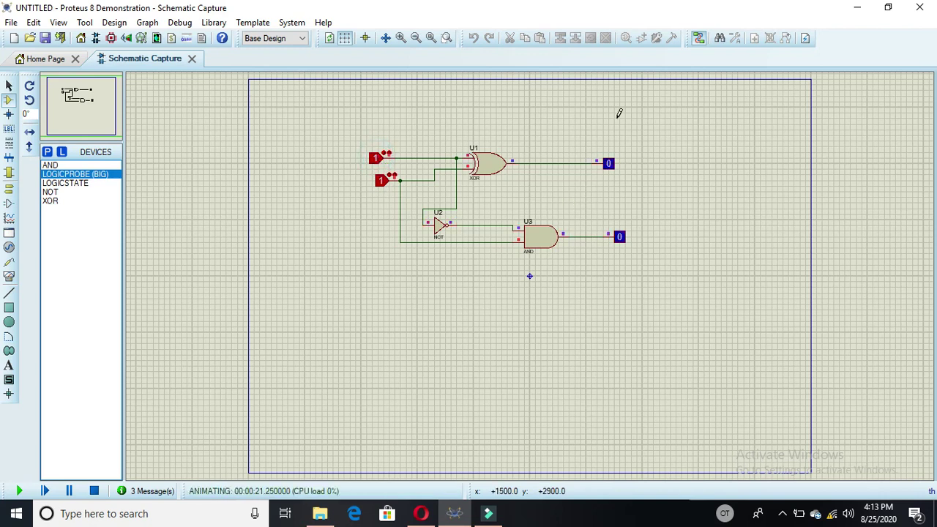